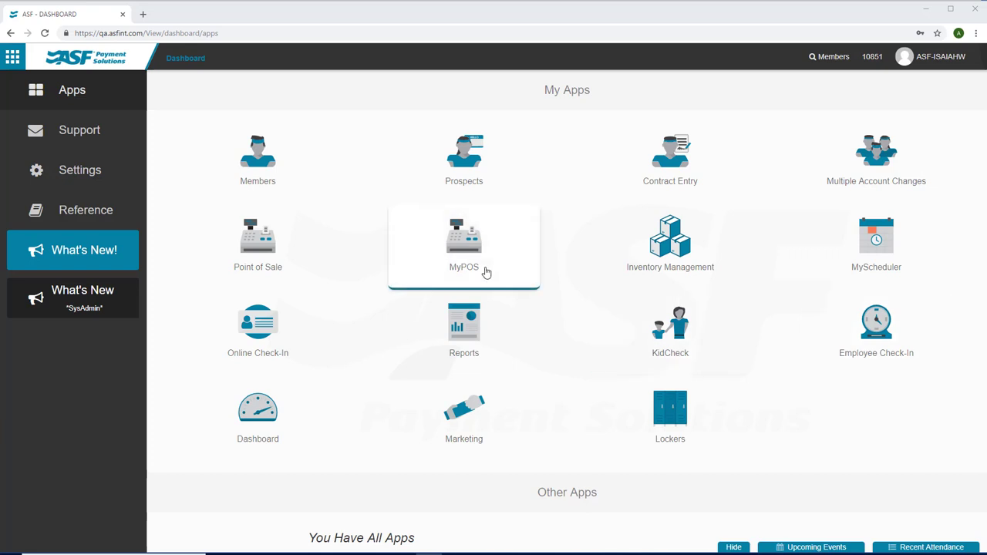
Open the Clif Bar Crunchy Peanut Butter Bar from the Food & Drink inventory category
left_click(644, 275)
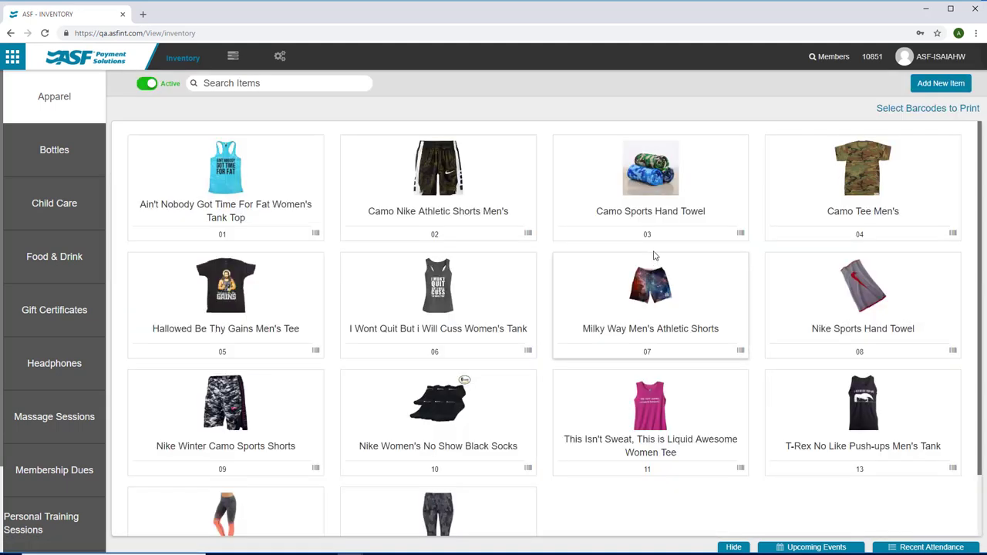
left_click(81, 155)
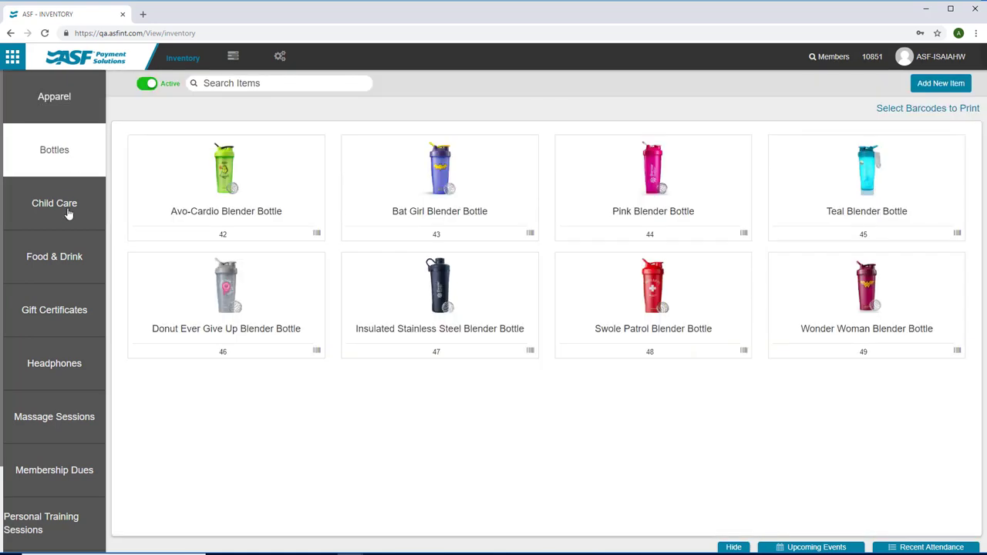
left_click(68, 214)
left_click(65, 270)
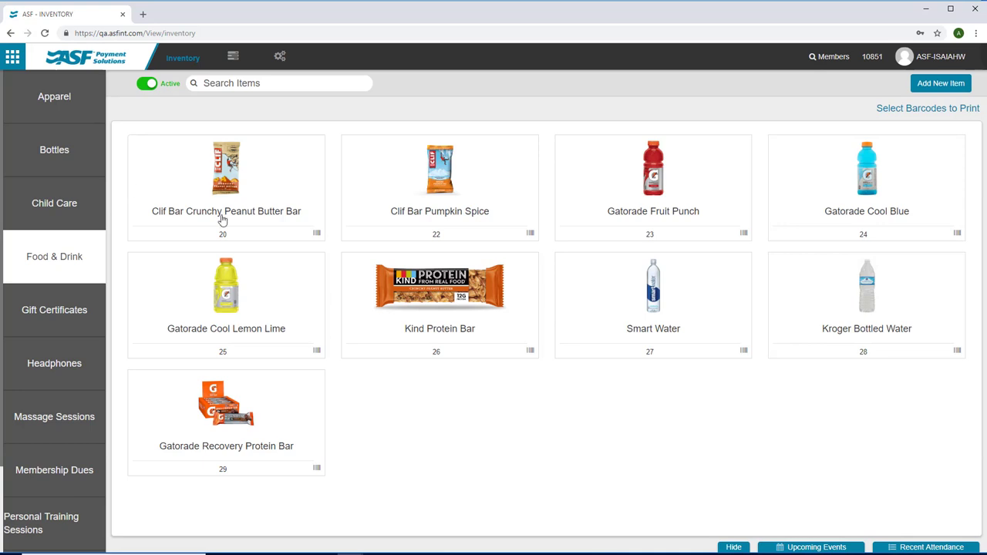
left_click(221, 218)
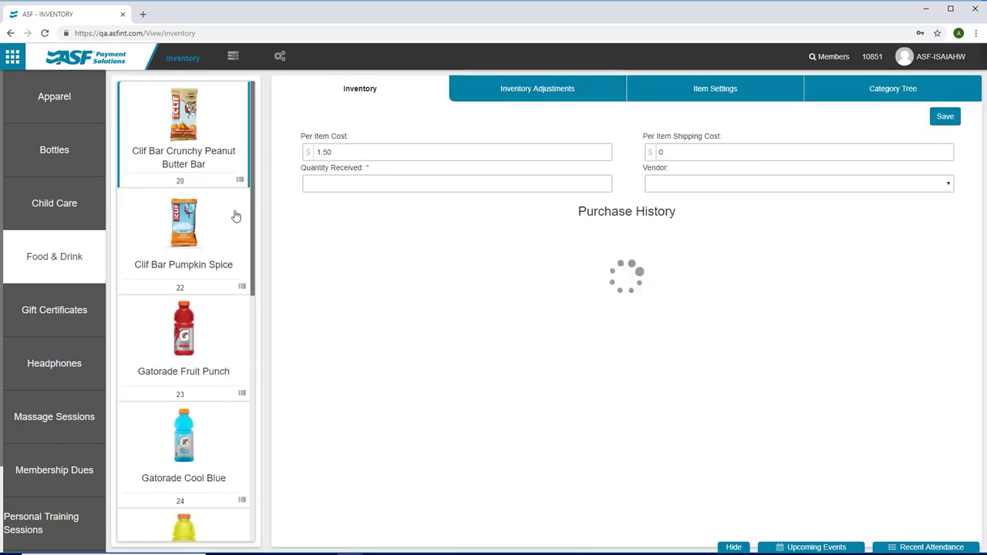
In Item Settings, toggle Member and Prospect availability off and back on, then save
left_click(733, 90)
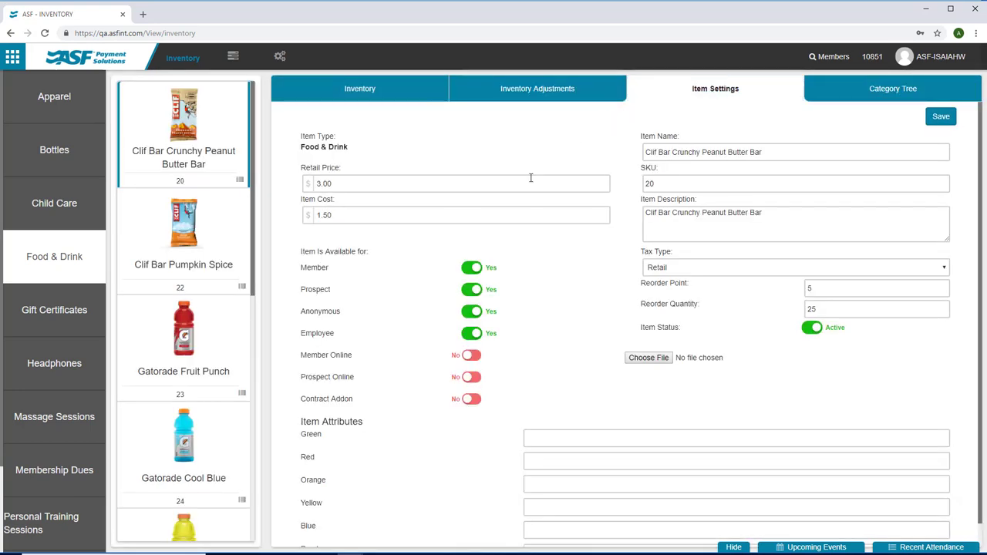
left_click(472, 267)
left_click(471, 289)
left_click(472, 267)
left_click(472, 289)
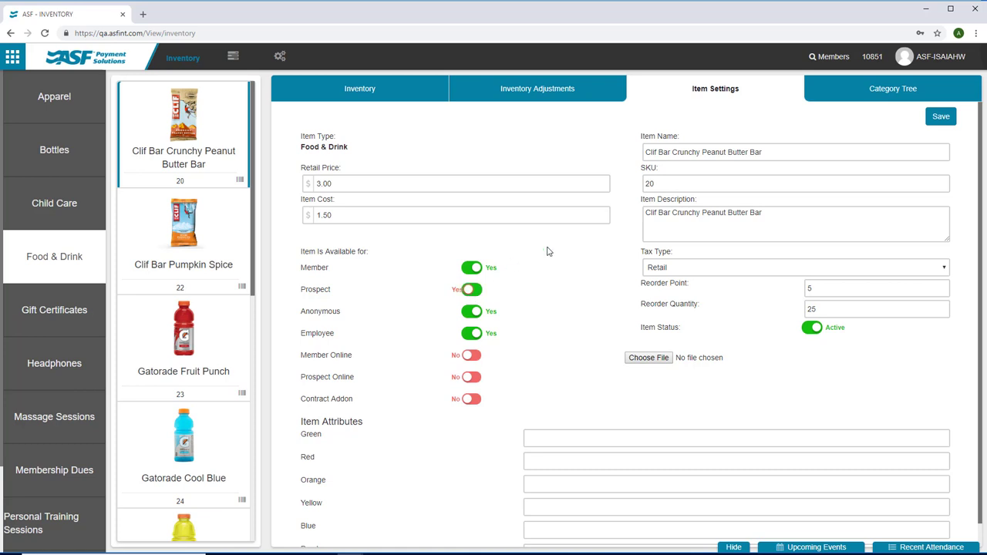
left_click(936, 123)
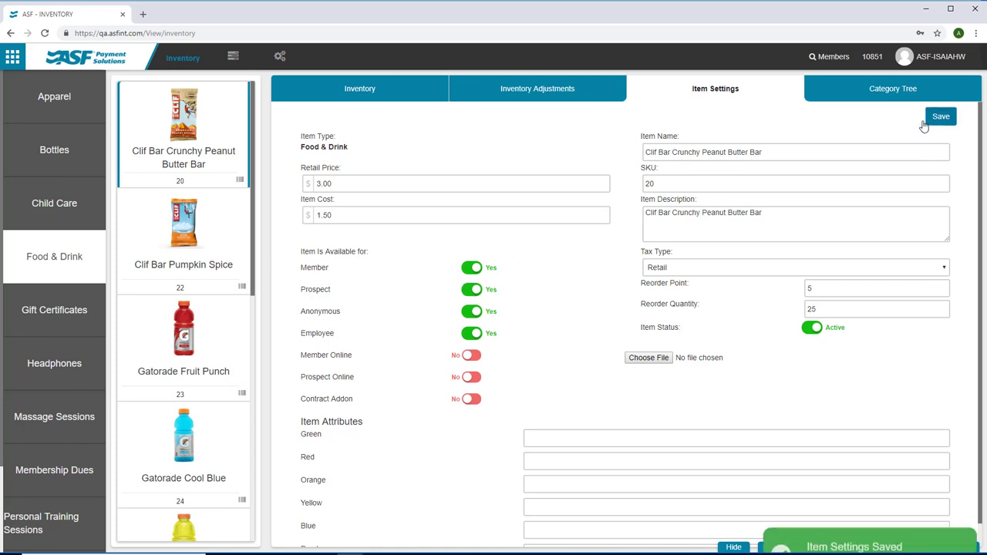
Go to the Purchase Orders page and cancel a newly started purchase order
left_click(233, 57)
left_click(977, 84)
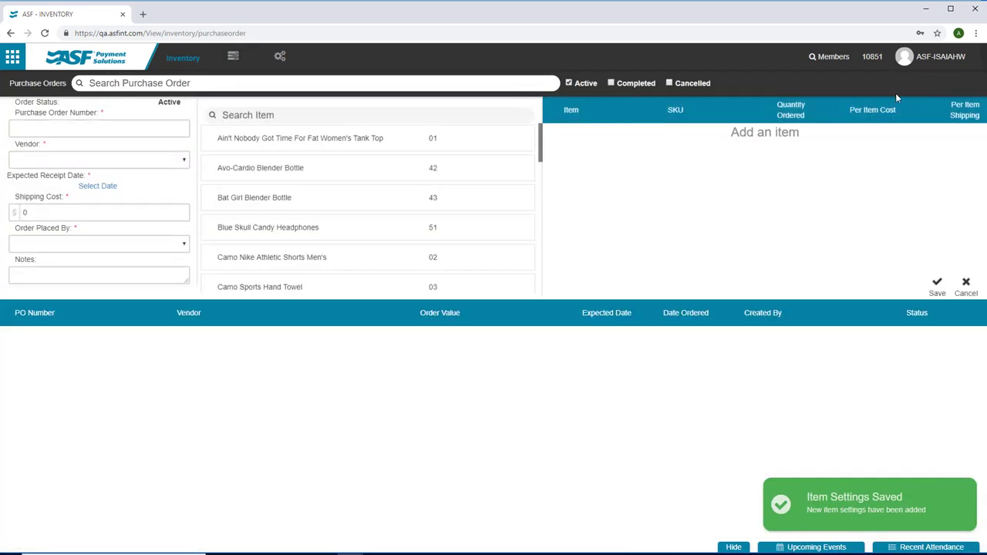
left_click(965, 286)
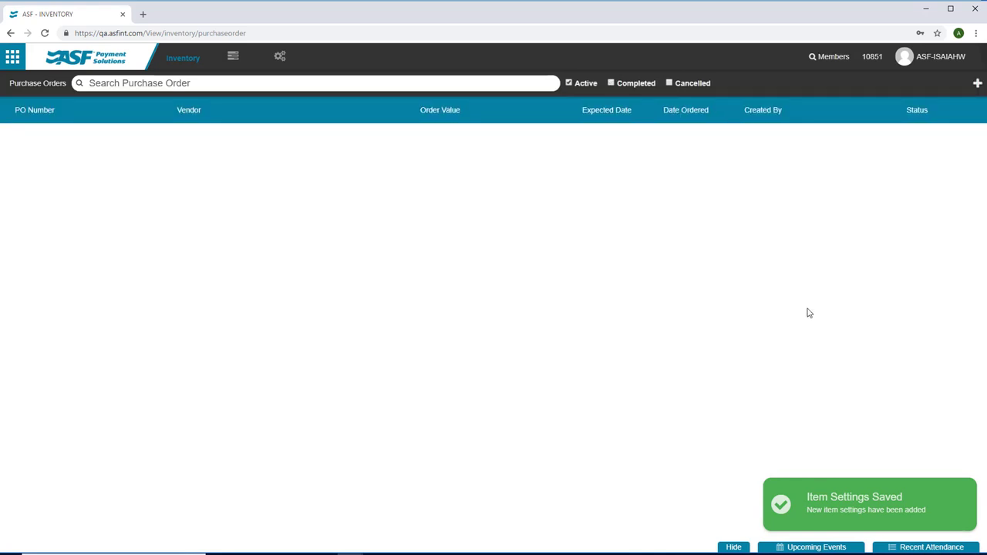
In MyPOS cash drawer maintenance, open the Smoothie Desk drawer with its opening cash balance
left_click(179, 56)
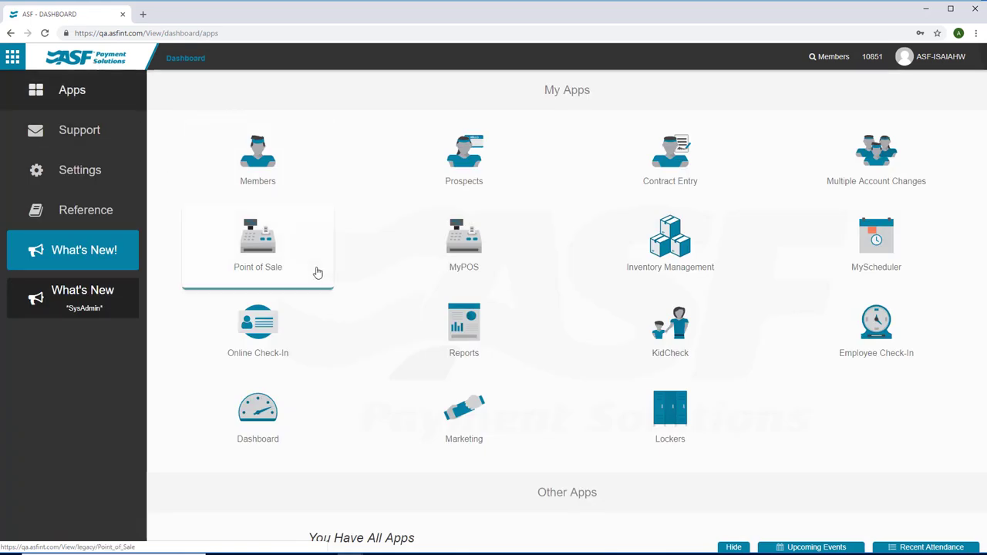
left_click(469, 273)
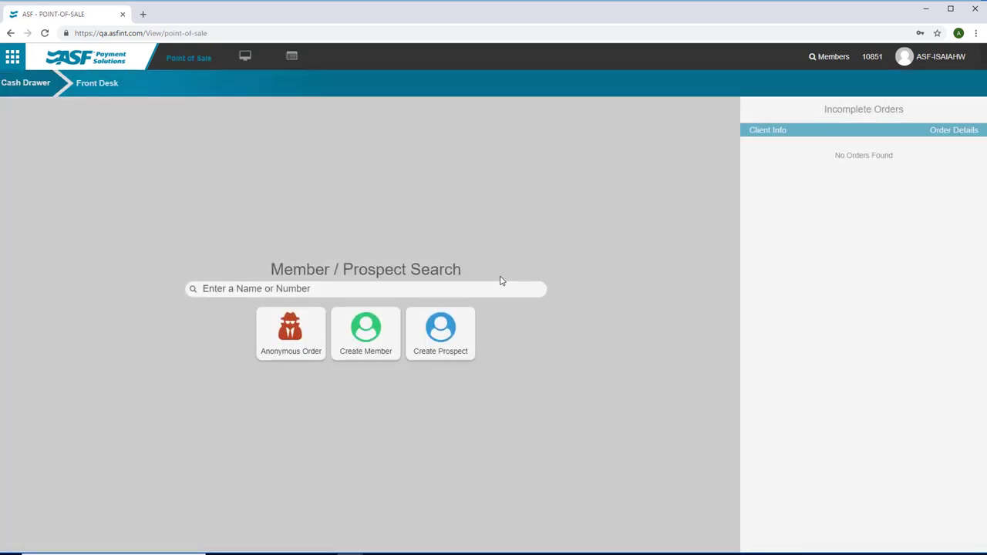
left_click(244, 60)
left_click(205, 154)
left_click(549, 202)
left_click(547, 208)
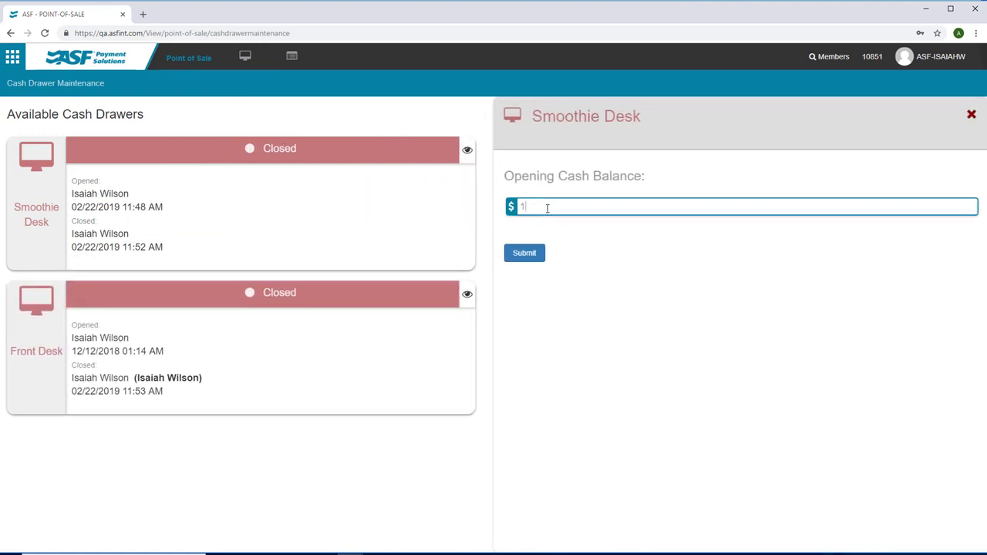
left_click(540, 254)
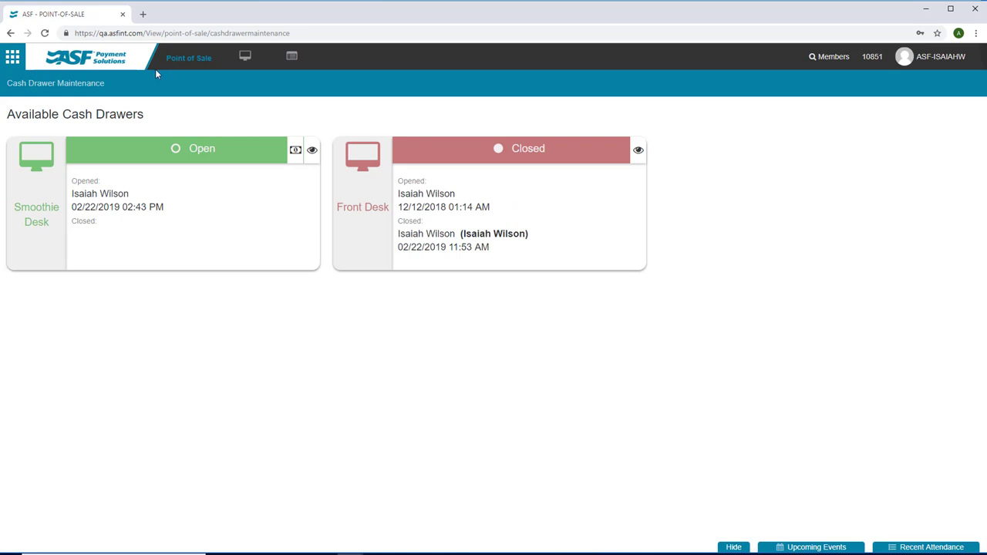
Search members by name and set the first match as the Point of Sale customer
left_click(180, 64)
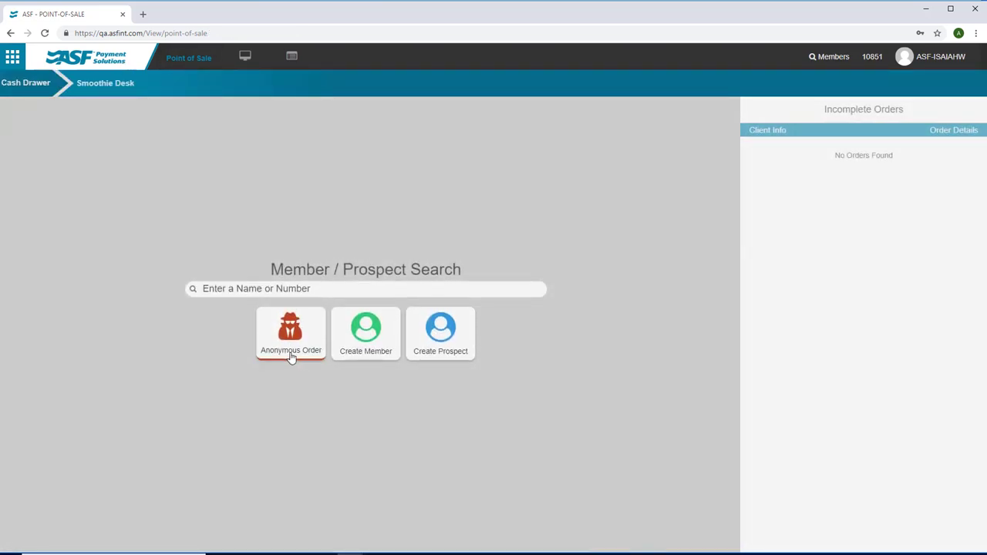
left_click(297, 290)
type("james ruybal")
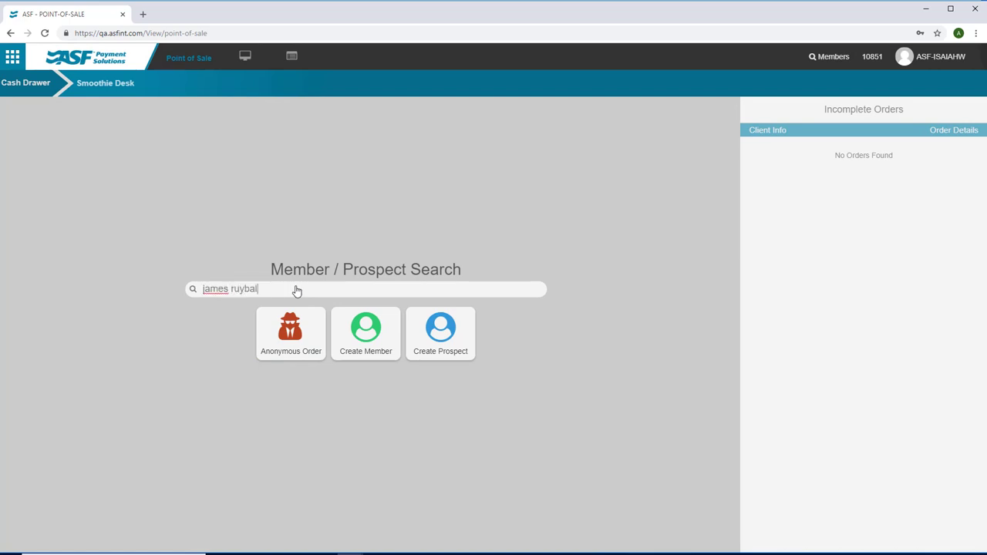
key("Return")
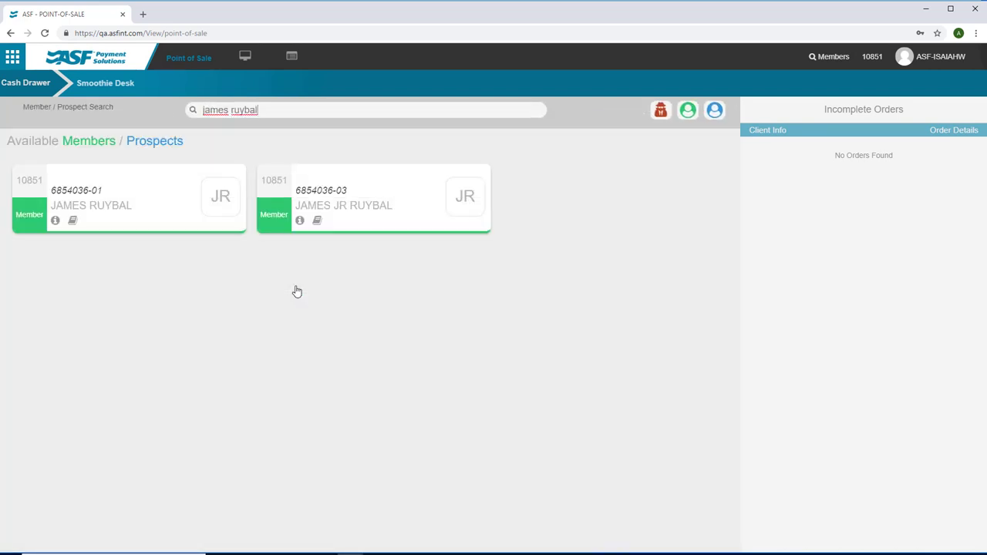
left_click(108, 212)
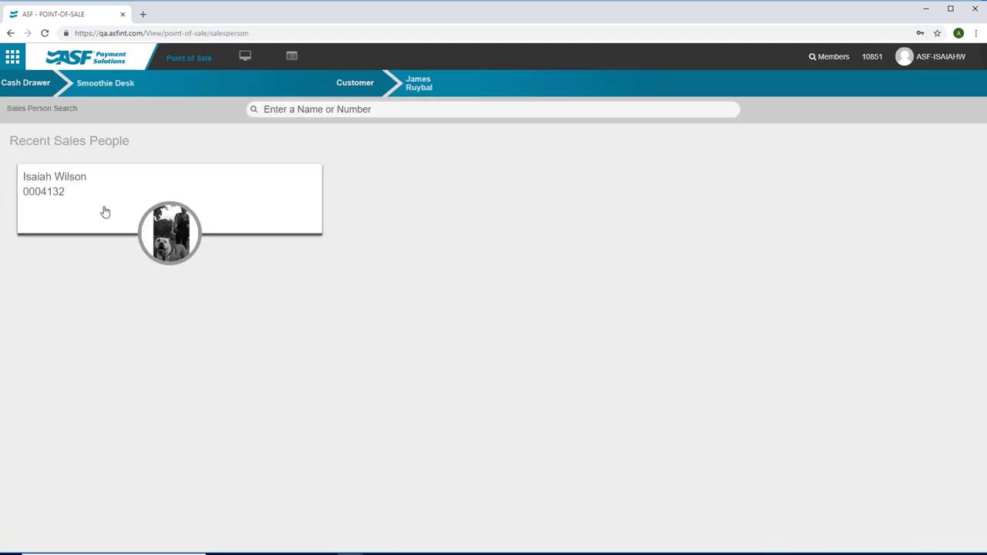
Assign the recent salesperson and add an Avo-Cardio Blender Bottle and Kroger Bottled Water ($15.11)
left_click(105, 210)
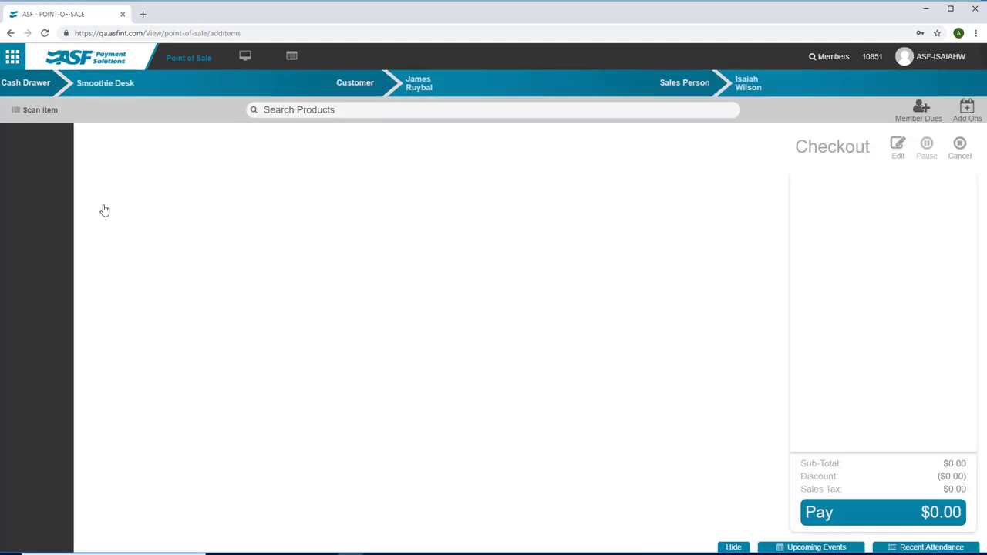
left_click(49, 163)
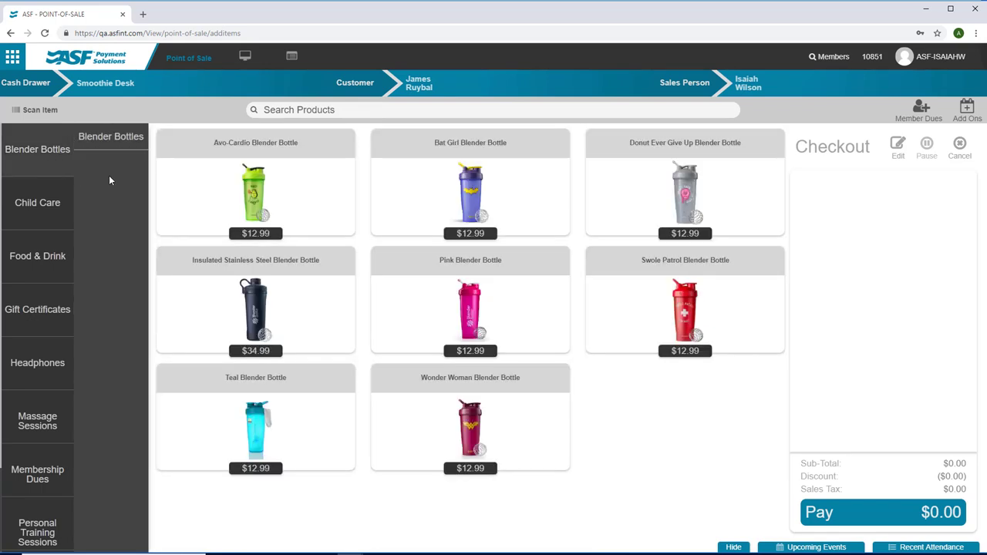
left_click(252, 201)
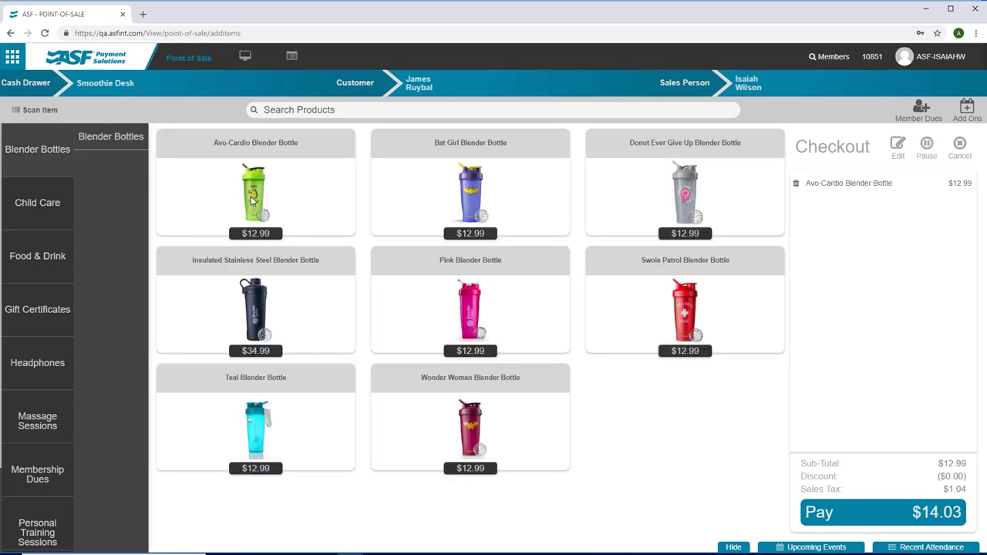
left_click(35, 261)
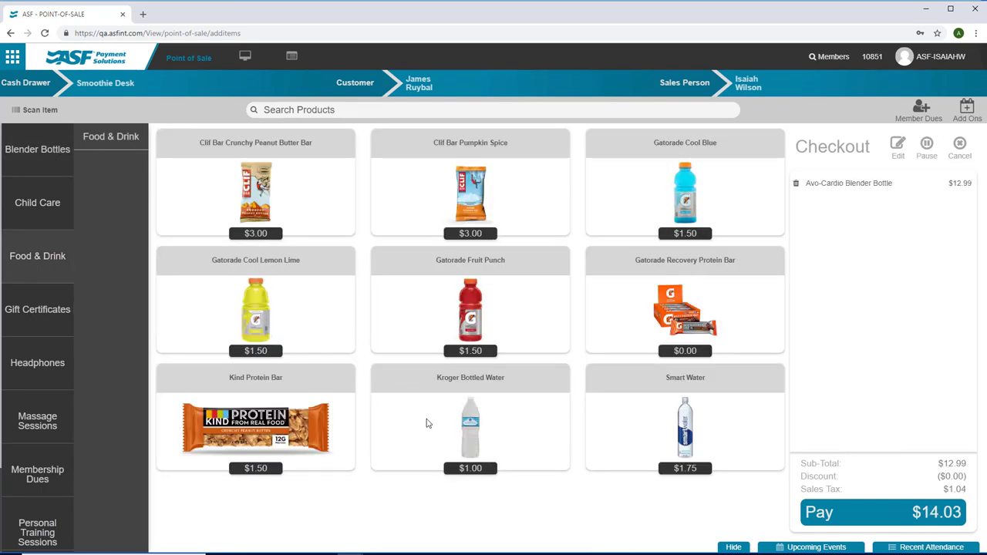
left_click(474, 436)
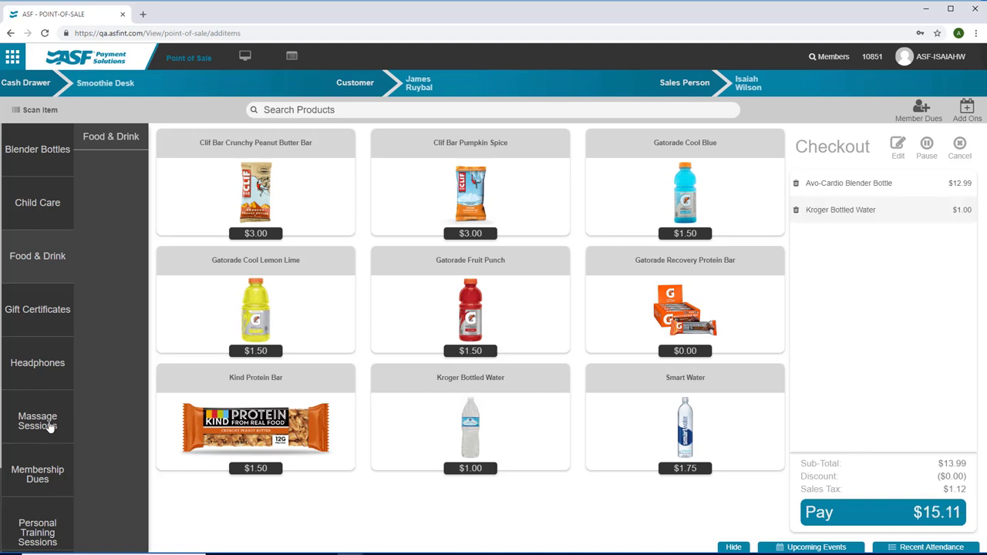
Pay $15.11 in exact cash, finalize the order, and email the receipt
left_click(859, 518)
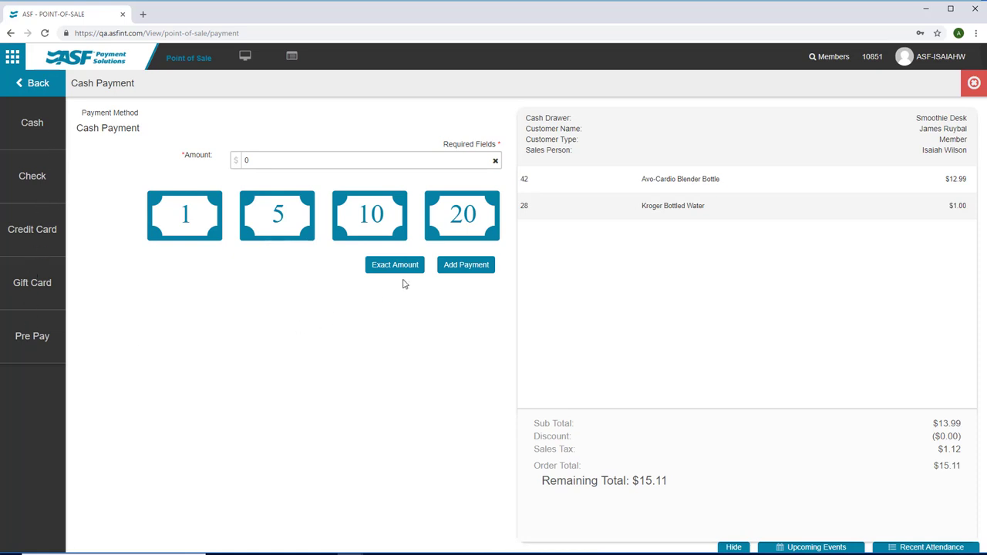
left_click(399, 266)
left_click(714, 526)
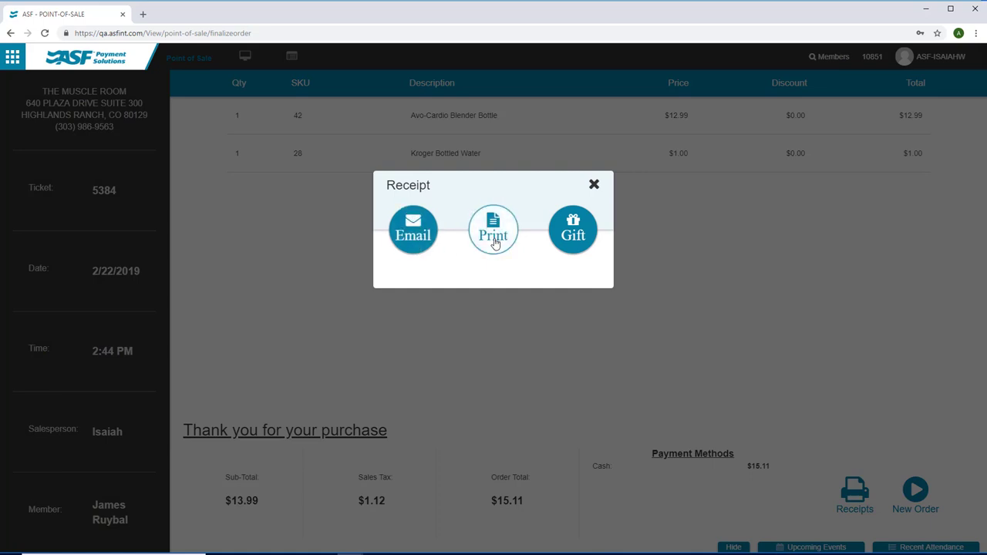
left_click(419, 246)
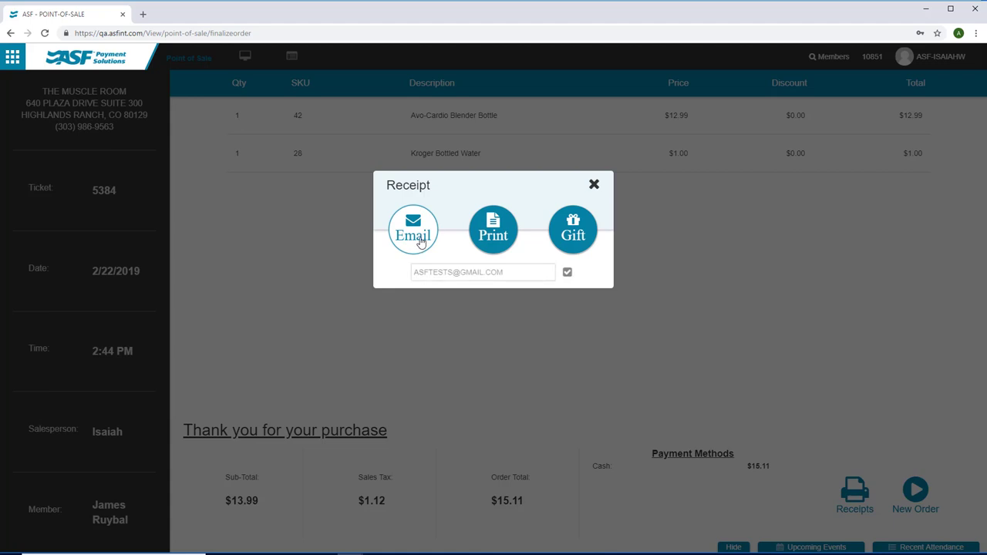
left_click(566, 273)
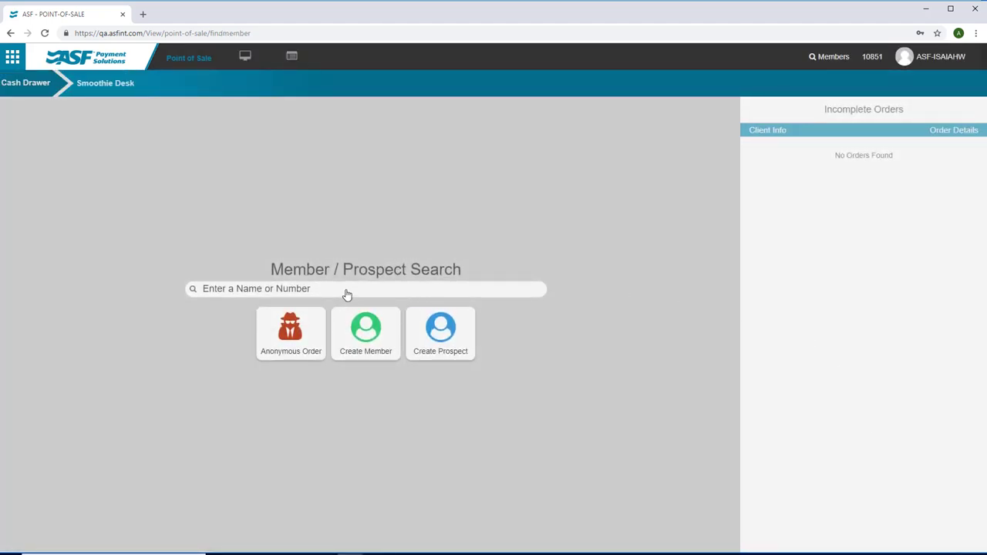
Enter 115.11 counted cash for the Smoothie Desk drawer, re-verify it balances, and submit
left_click(245, 58)
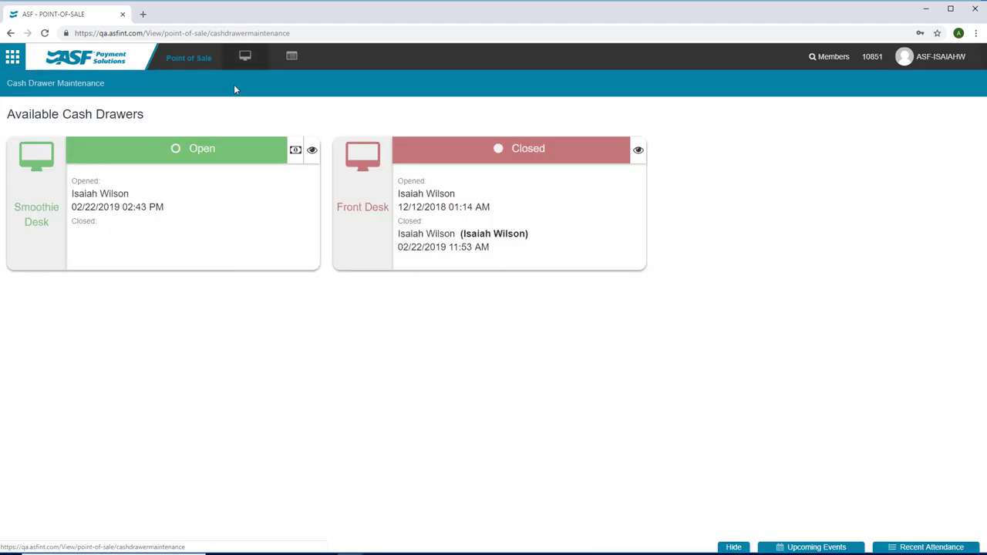
left_click(183, 158)
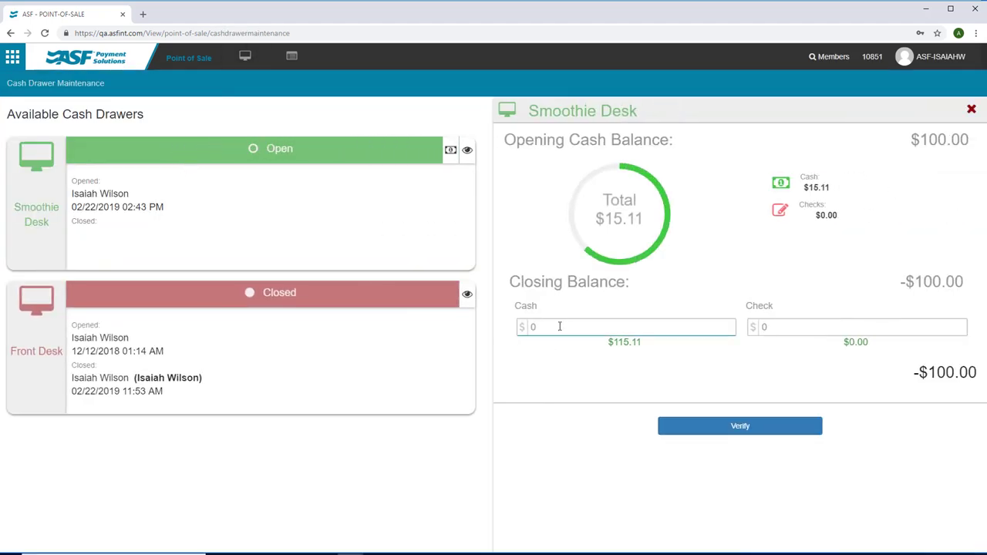
left_click(570, 326)
type("115.11")
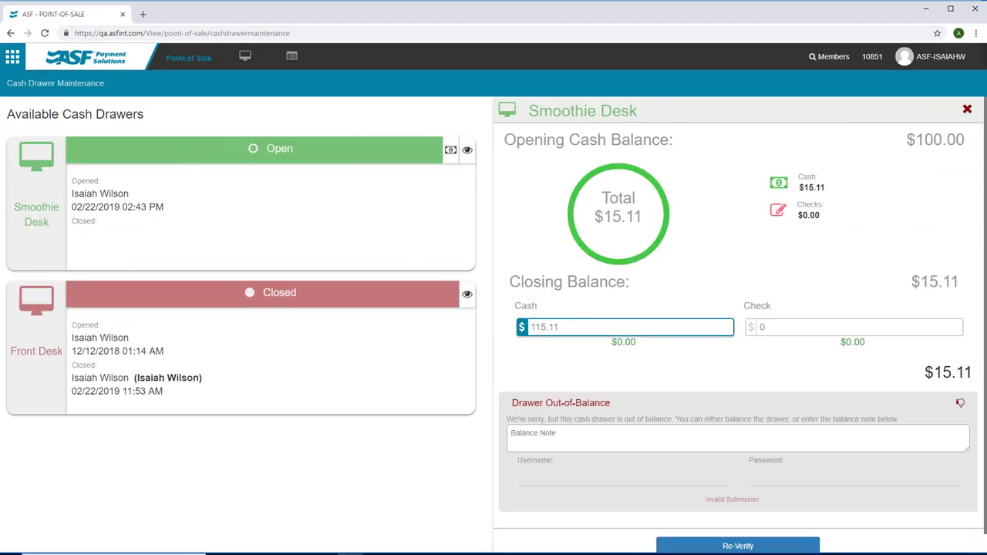
left_click(745, 546)
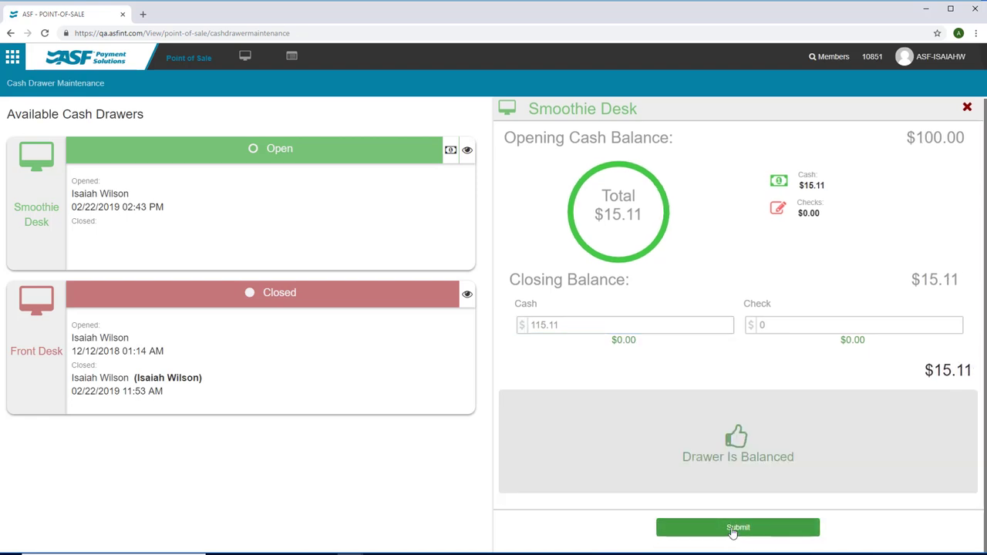
left_click(737, 528)
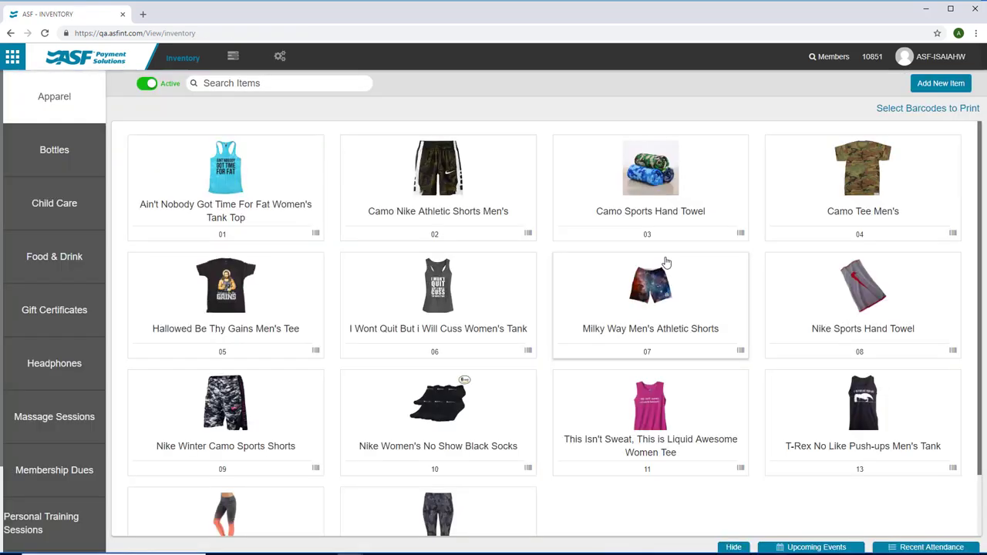
Upload nike womens tank.jpg in the tank top's Item Settings and save the item
left_click(100, 66)
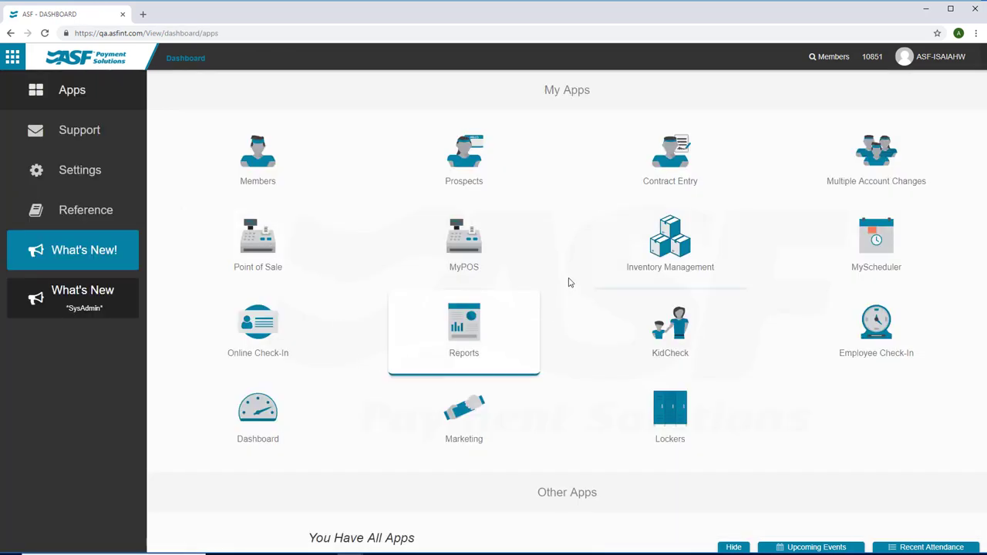
left_click(649, 276)
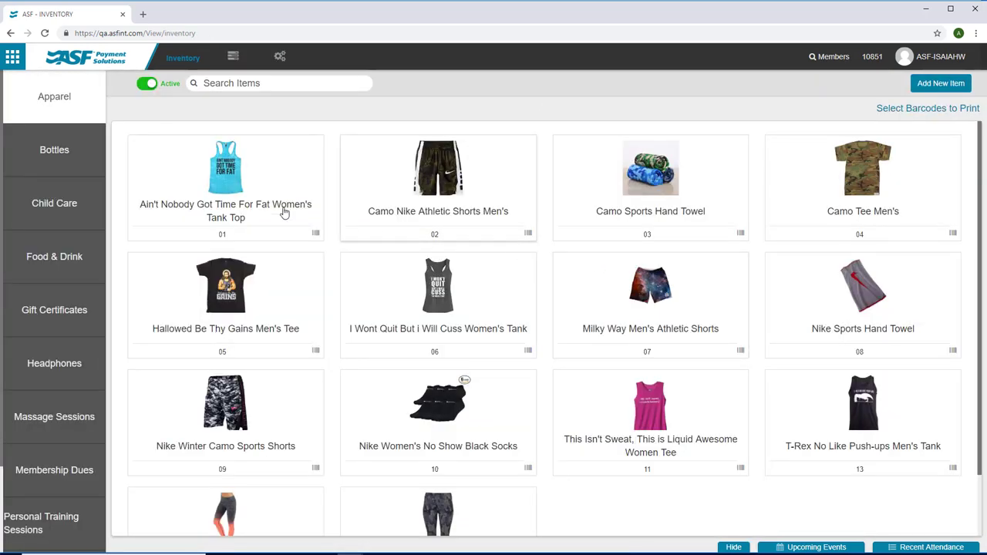
left_click(232, 185)
left_click(698, 91)
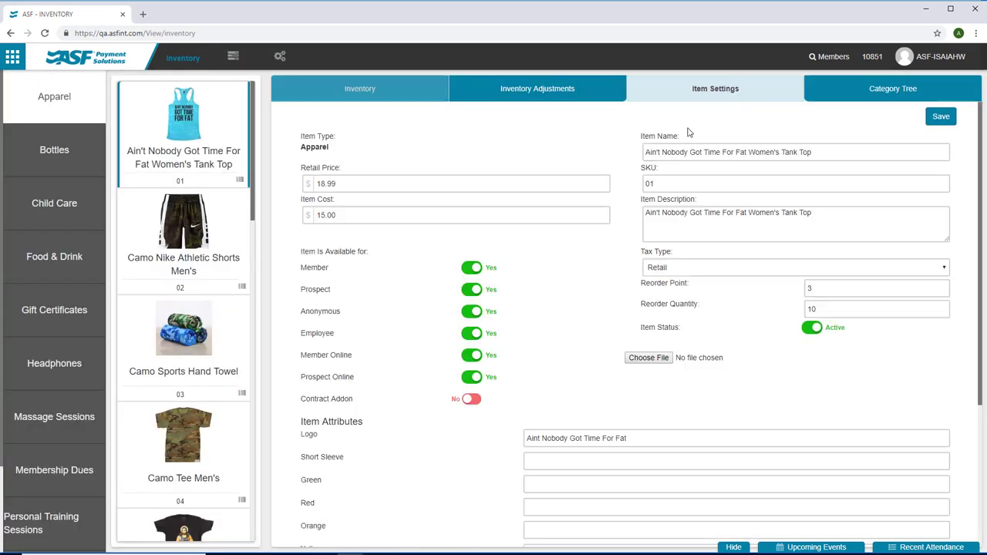
left_click(649, 358)
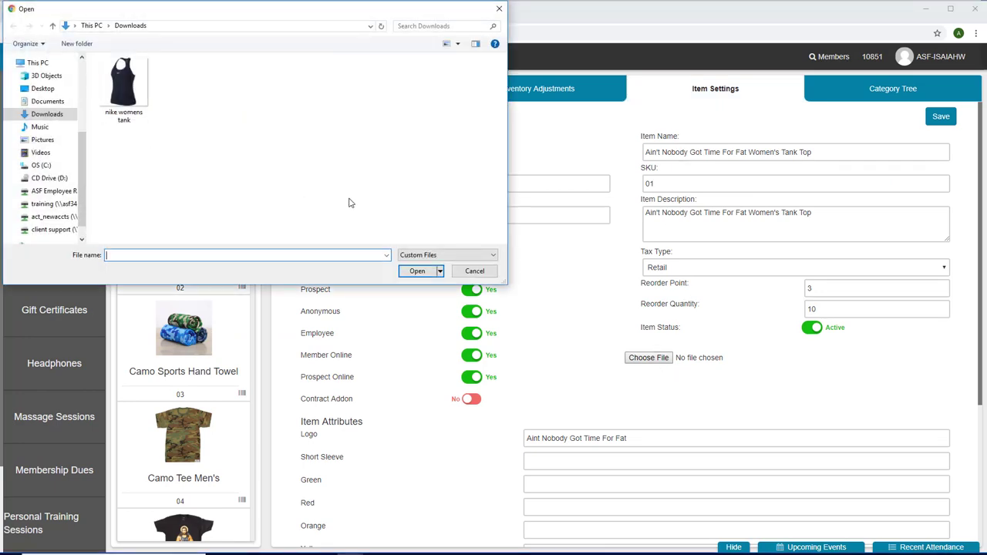
double_click(126, 87)
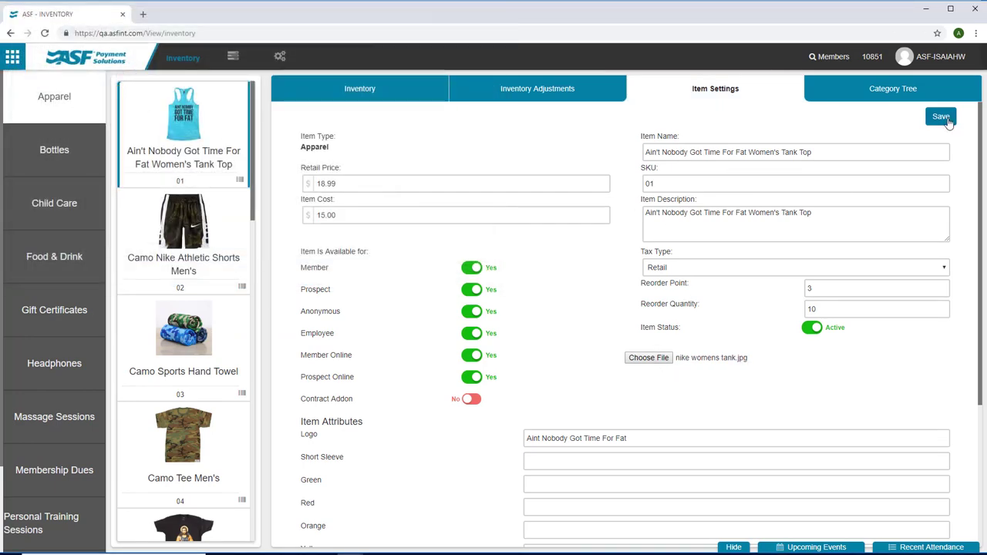
left_click(943, 119)
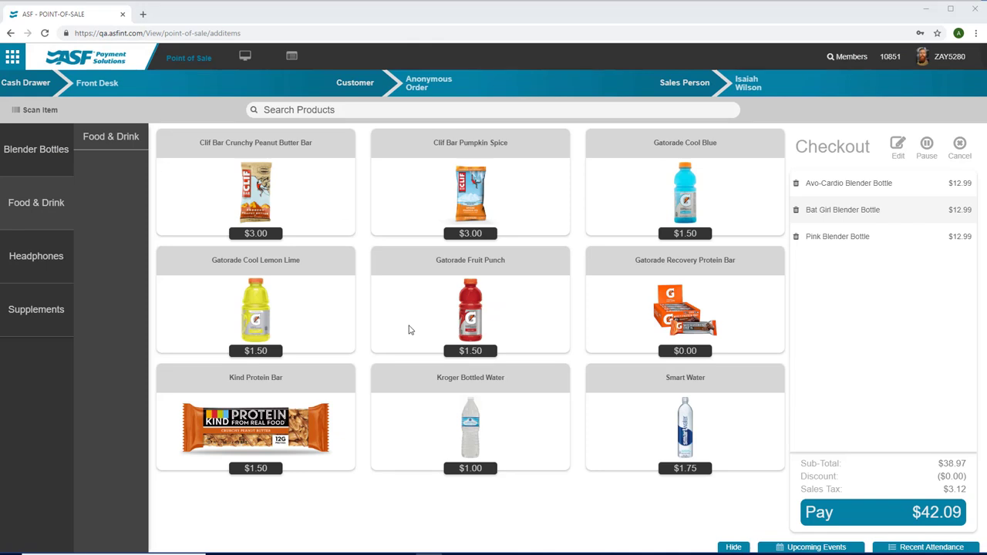
Pause the blender-bottle order and start an anonymous sale of a Clif Bar and two Gatorades
left_click(926, 144)
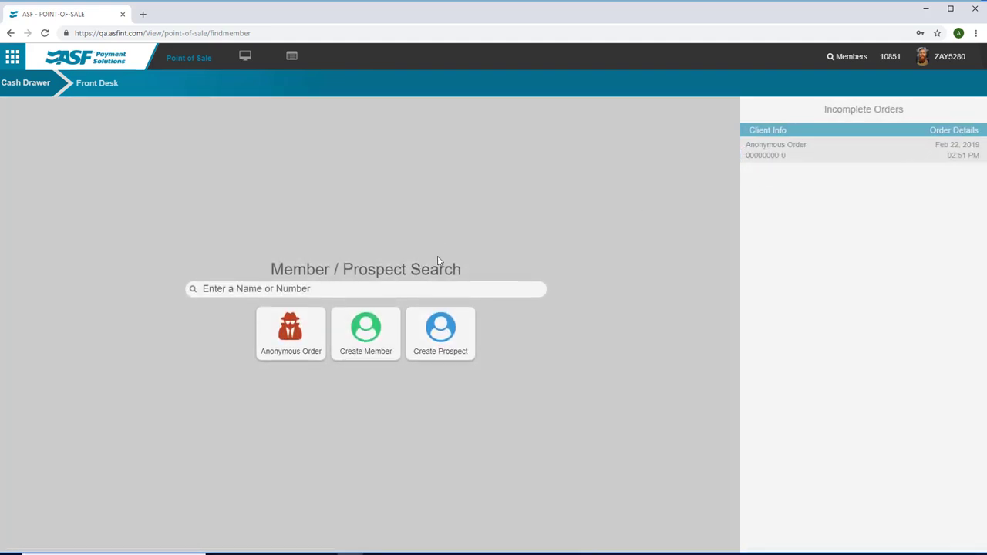
left_click(297, 345)
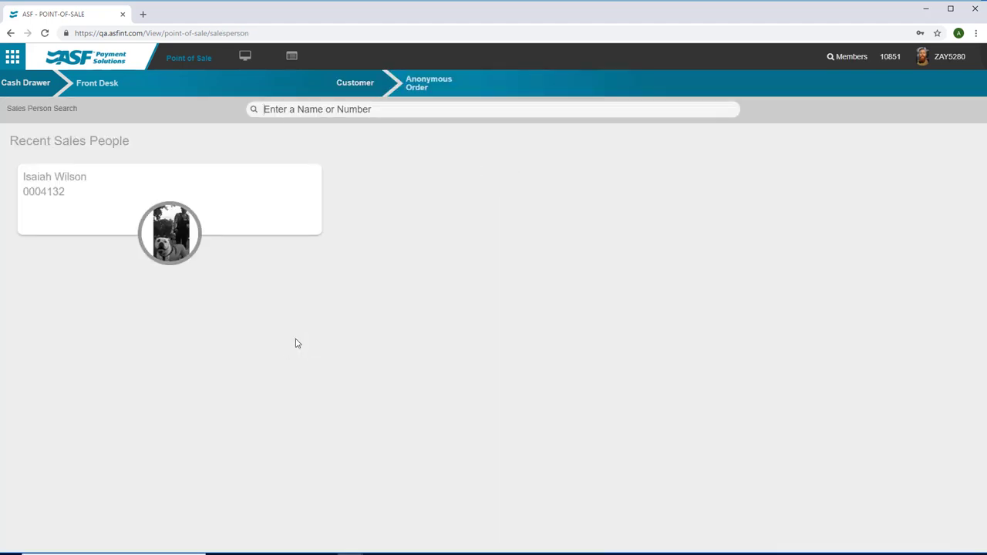
left_click(175, 196)
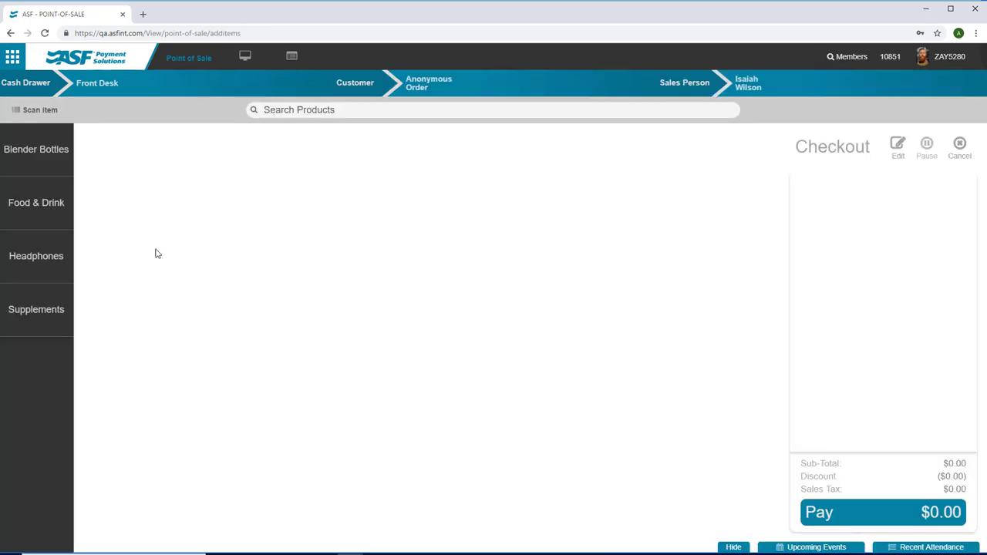
left_click(70, 212)
left_click(256, 209)
left_click(253, 291)
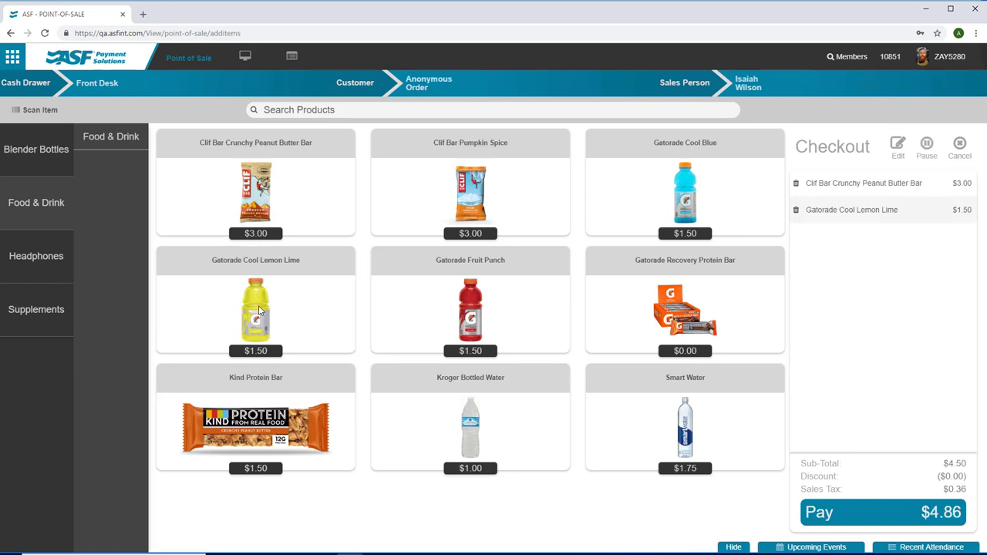
left_click(409, 299)
Pay the $6.48 total in exact cash and finalize the order
left_click(819, 526)
left_click(389, 270)
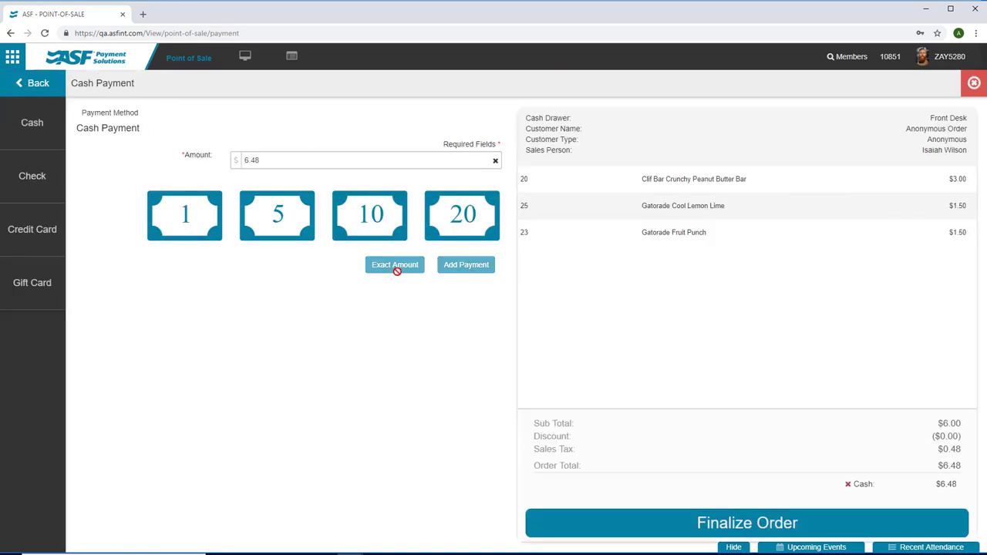
left_click(826, 522)
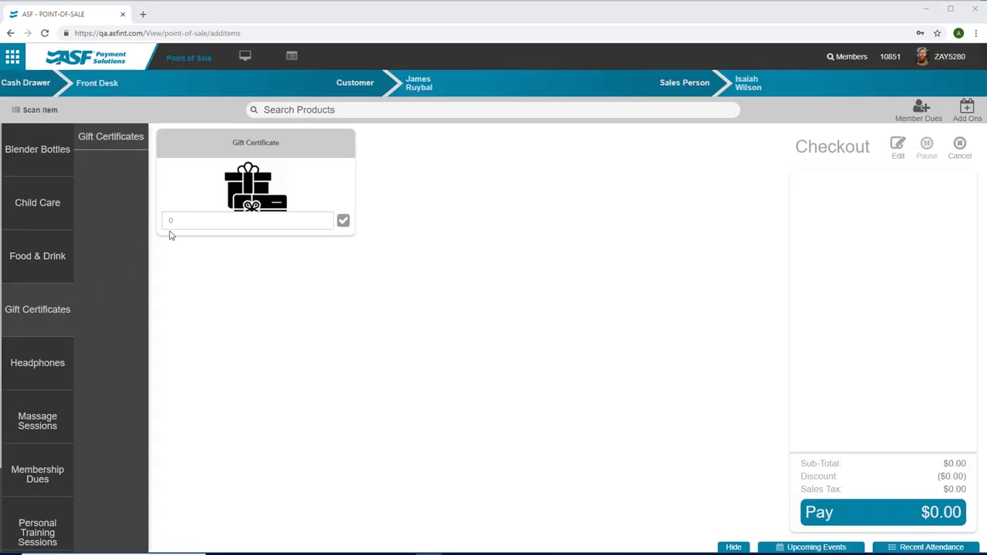
Sell a $100 gift certificate for $108.00 exact cash and preview its gift receipt
left_click(172, 222)
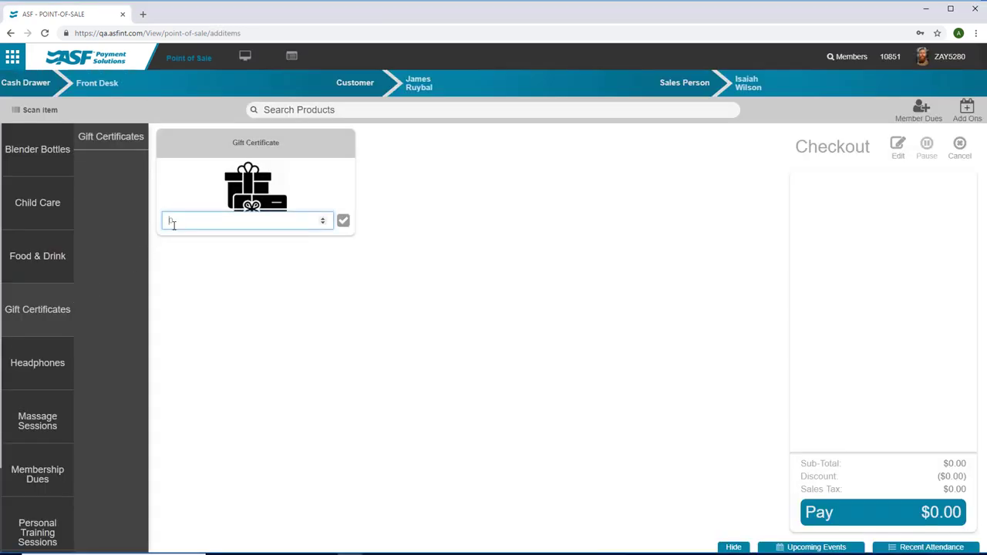
left_click(343, 221)
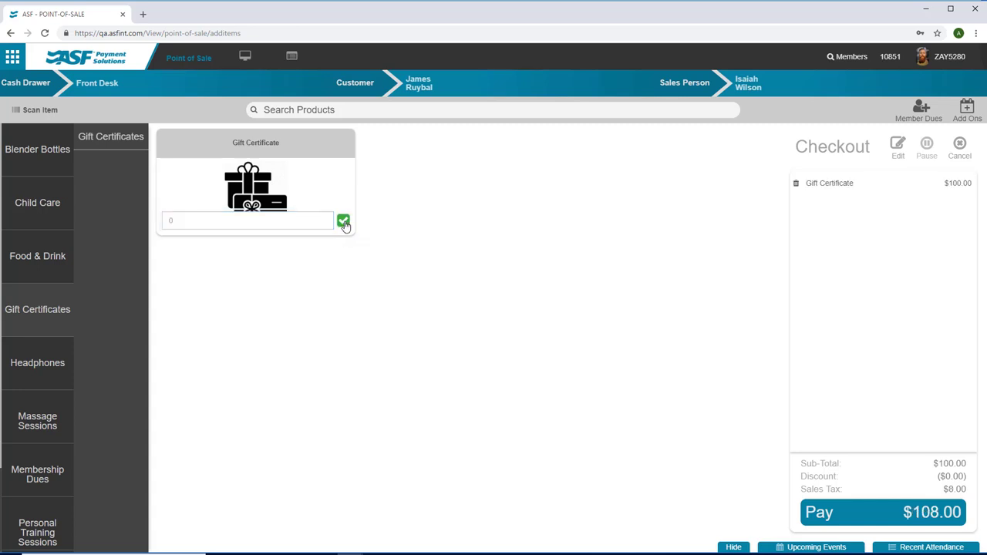
left_click(832, 510)
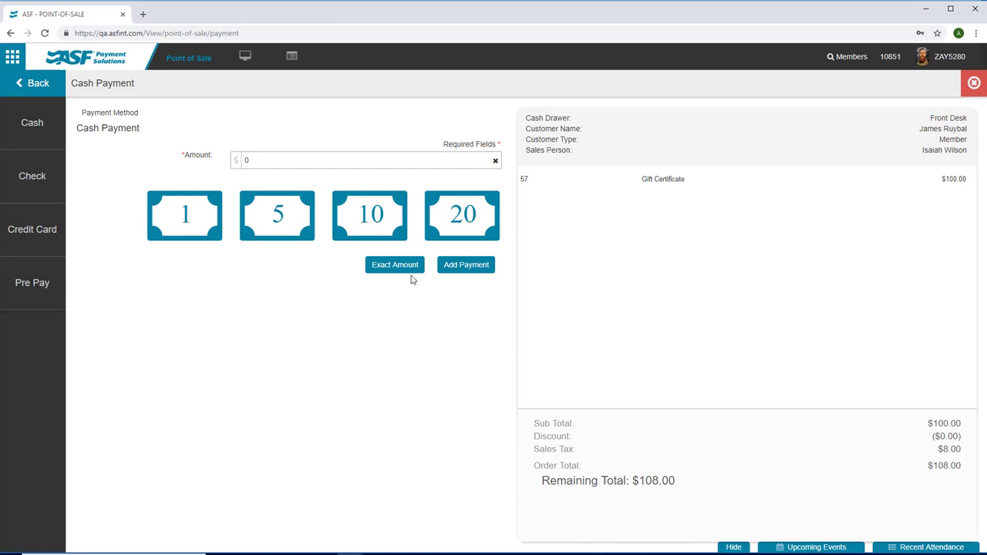
left_click(410, 276)
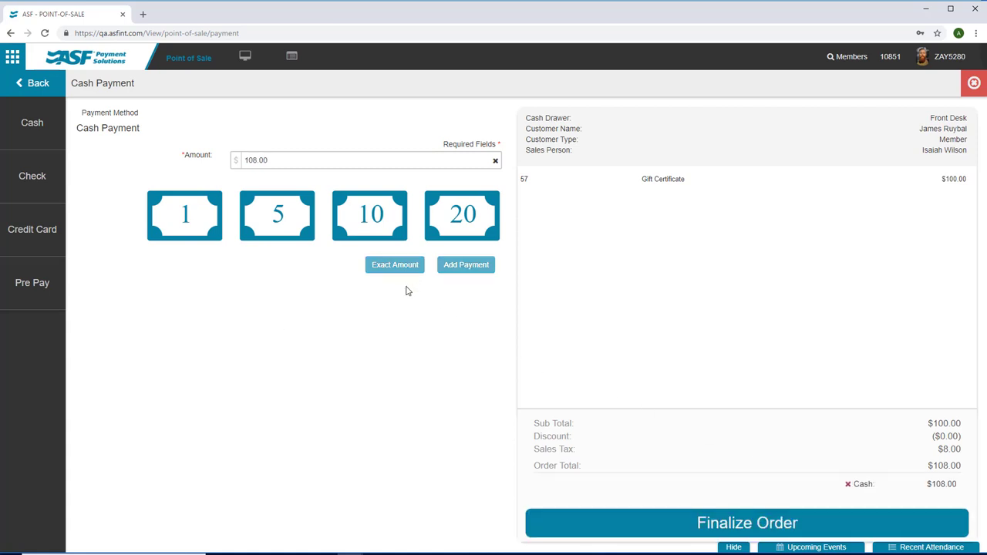
left_click(702, 526)
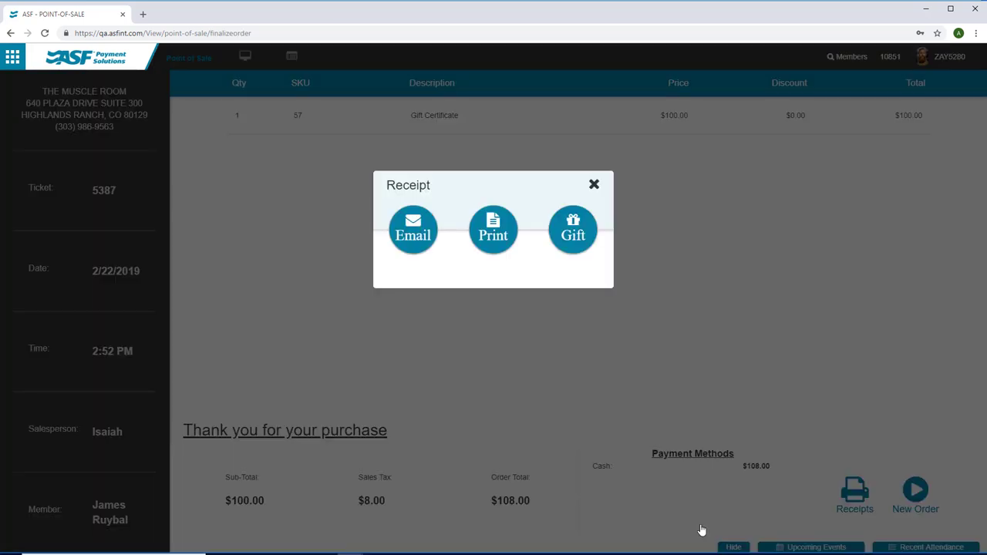
left_click(573, 231)
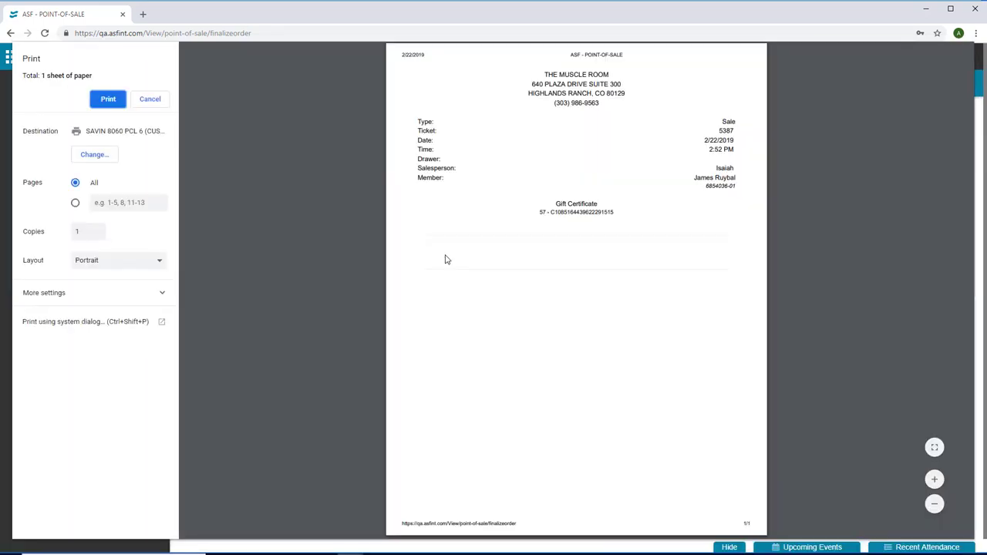
key("Escape")
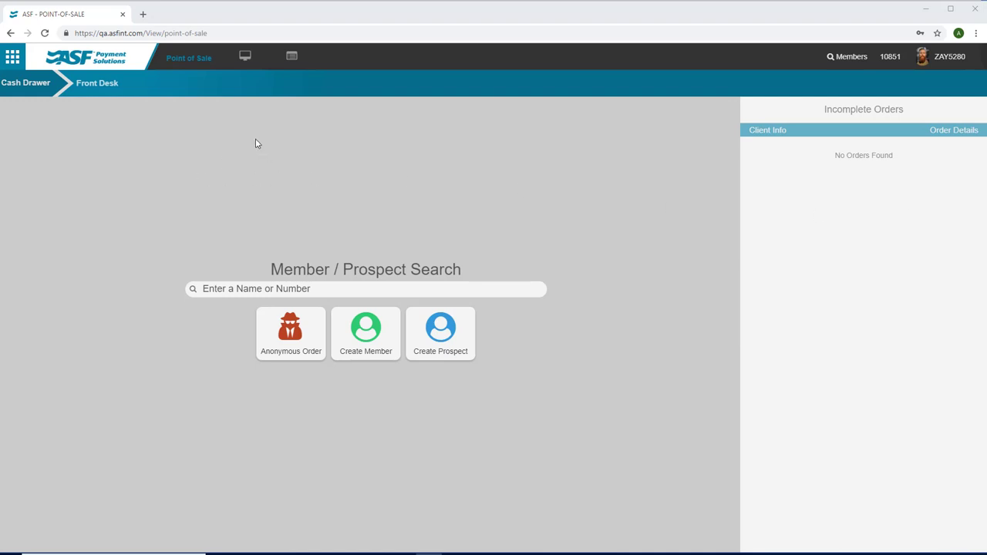
Submit a cash drop of 50 from the Front Desk drawer via Cash Drawer Maintenance
left_click(243, 59)
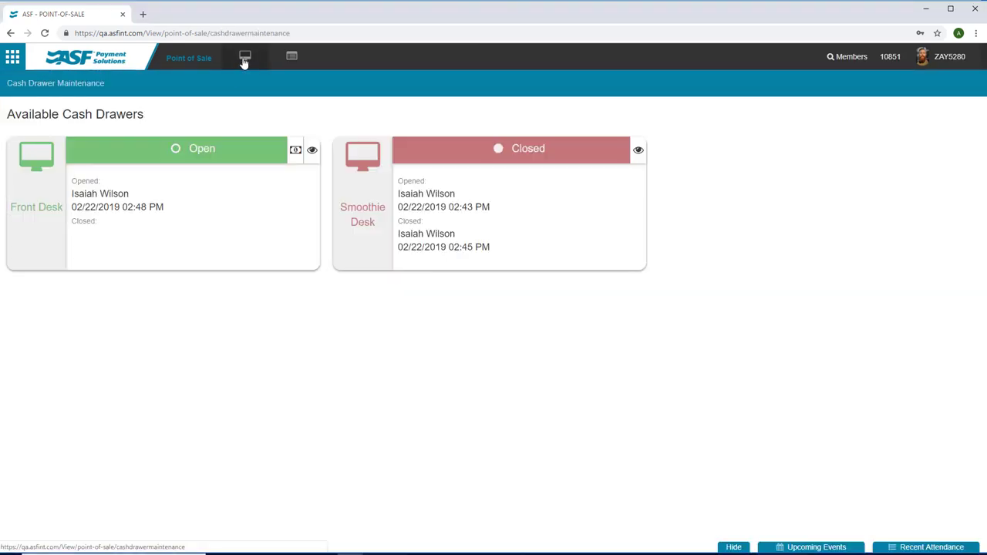
left_click(294, 151)
left_click(513, 206)
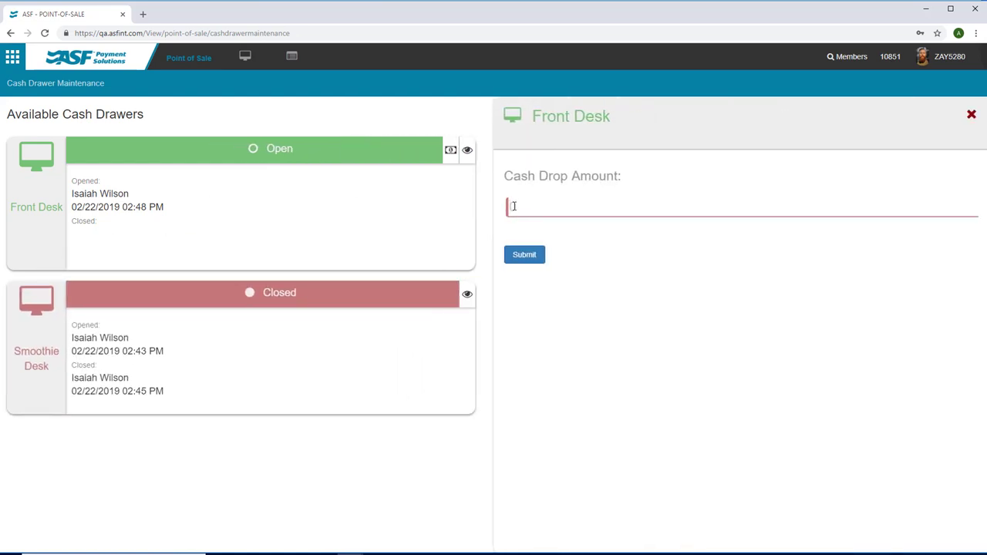
type("50")
left_click(527, 255)
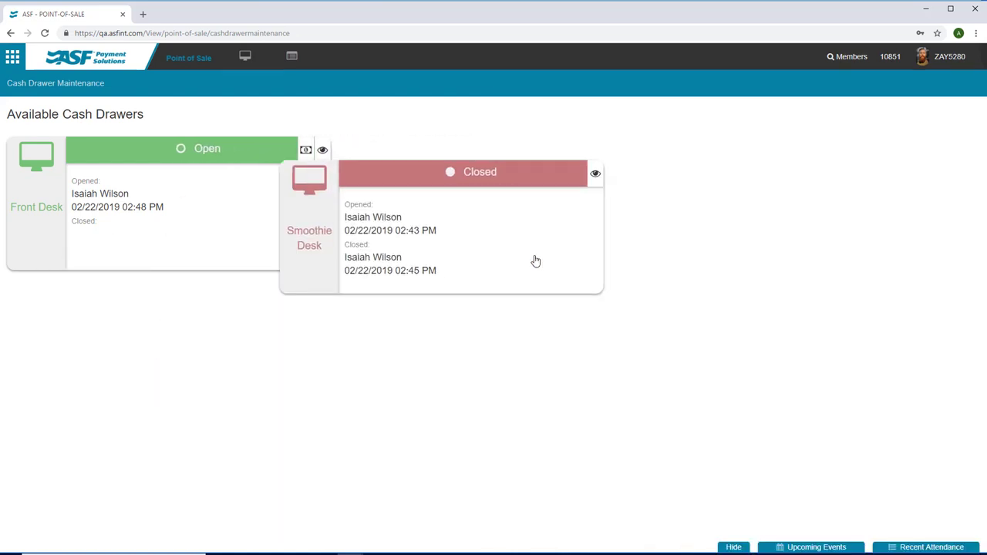